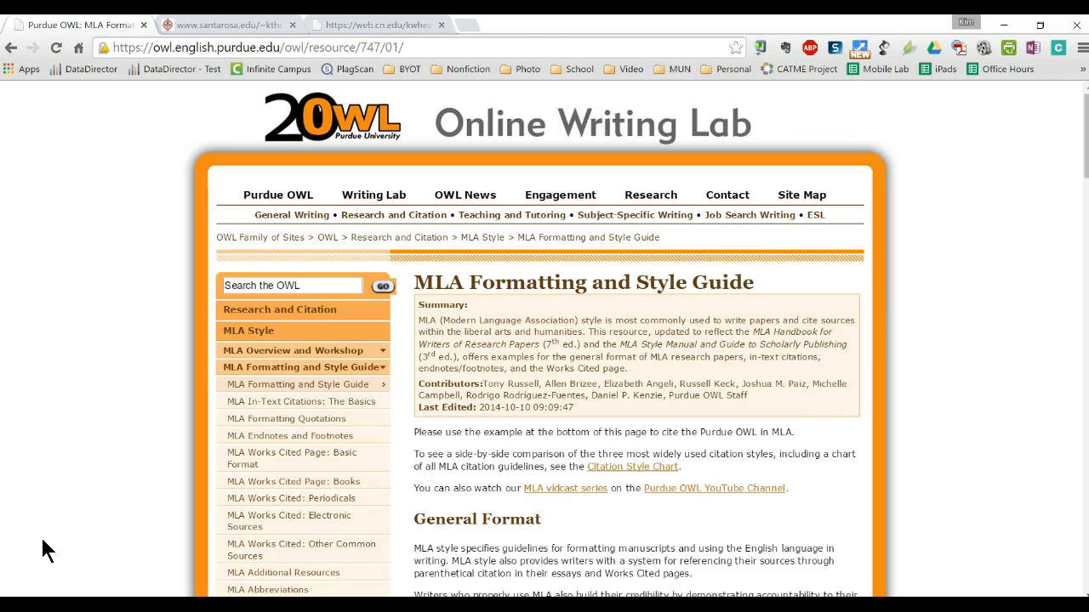
- Scroll the Purdue OWL MLA guide to the 'Formatting the First Page of Your Paper' section
scroll(101, 515, "down", 7)
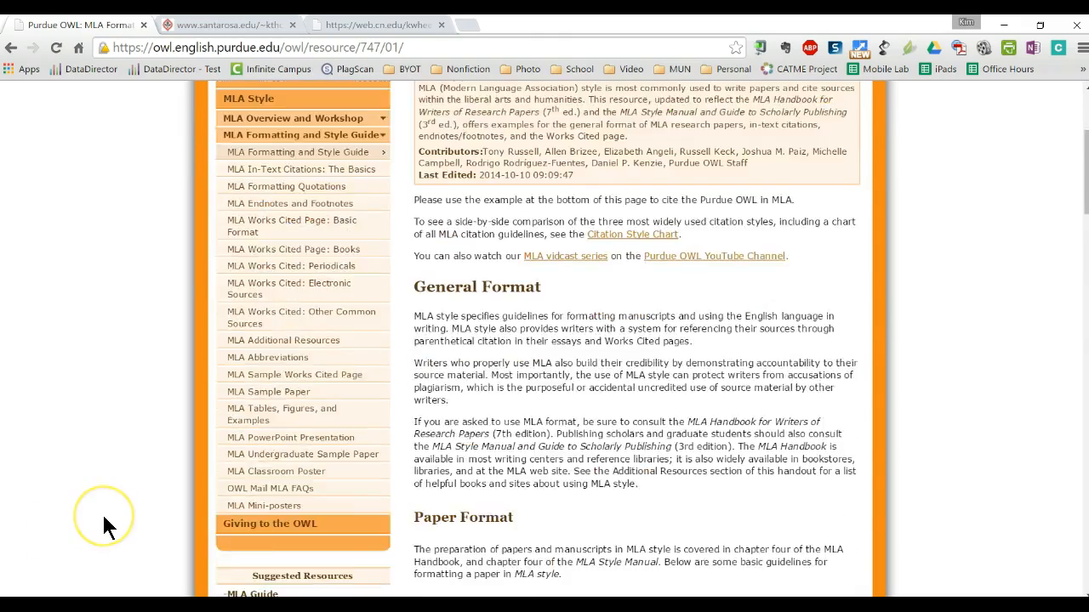
scroll(99, 530, "down", 2)
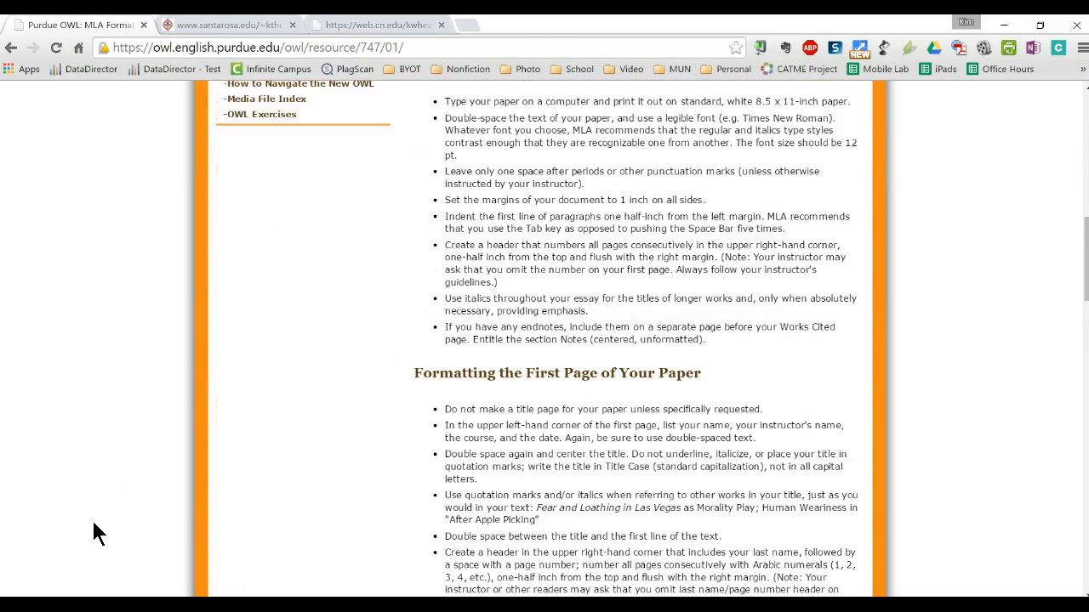
scroll(98, 534, "down", 2)
left_click(407, 249)
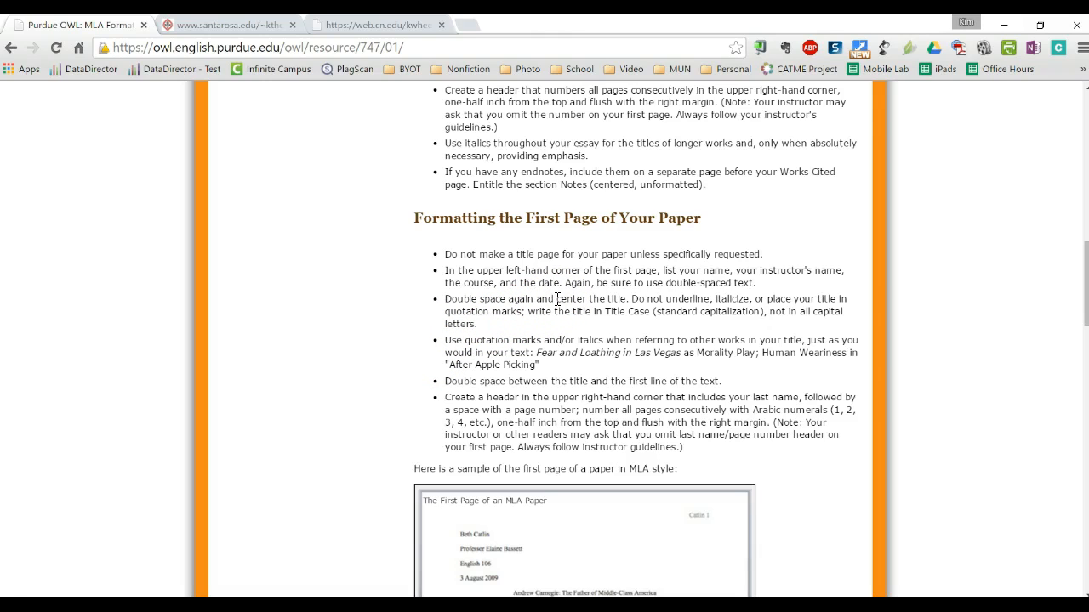
left_click_drag(557, 299, 844, 299)
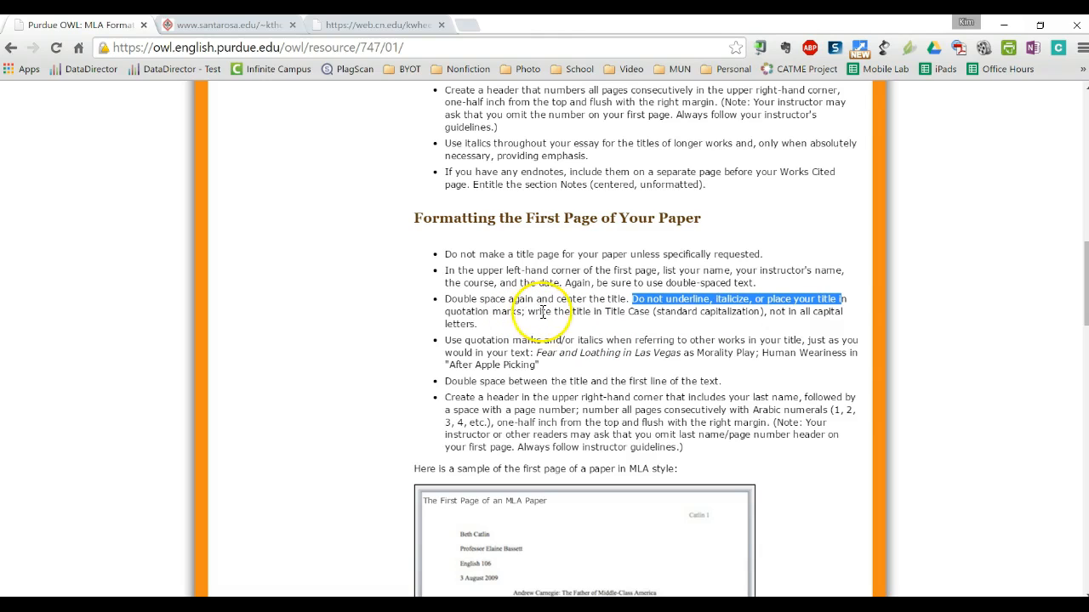
left_click_drag(527, 311, 651, 311)
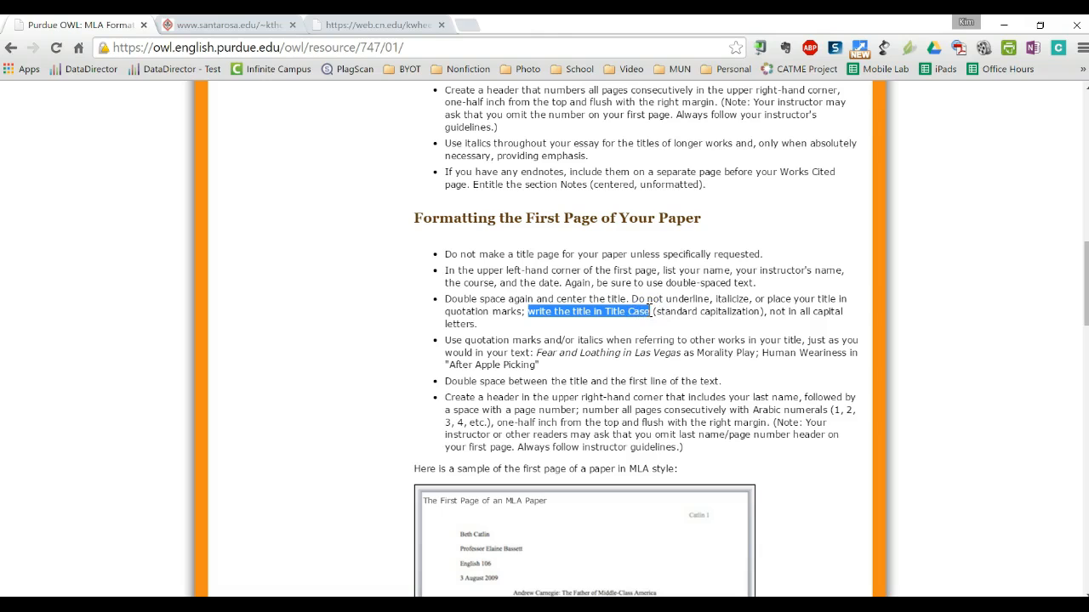
left_click_drag(770, 311, 840, 313)
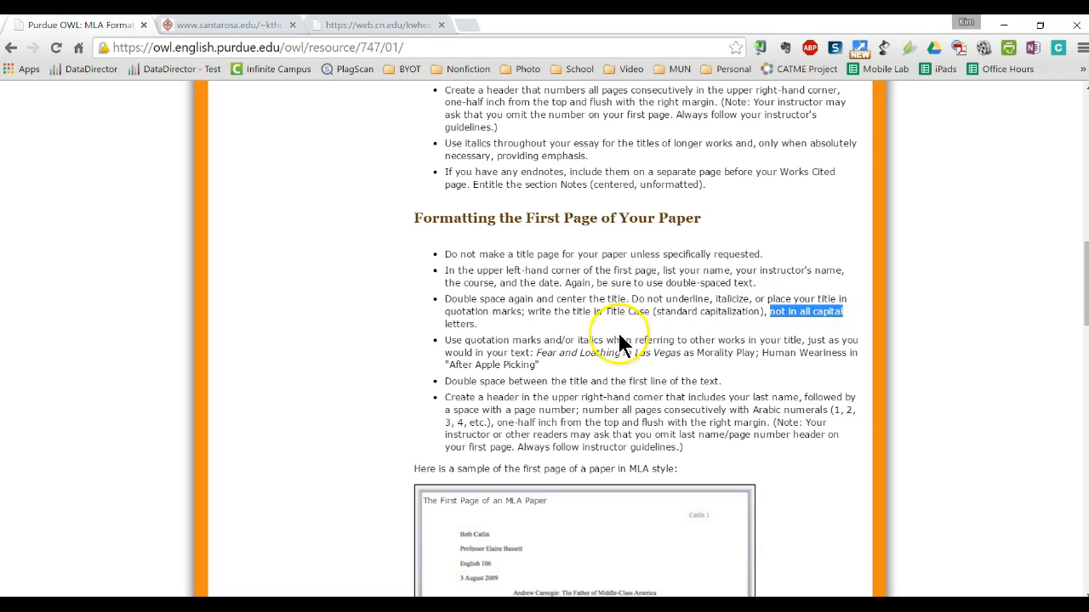
left_click(434, 360)
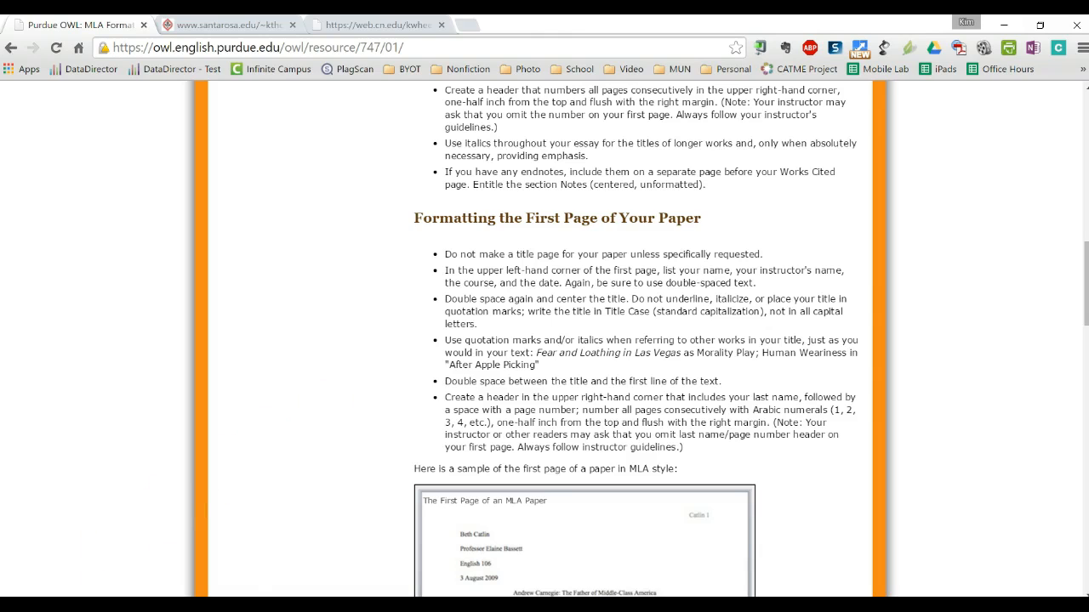
mouse_move(474, 605)
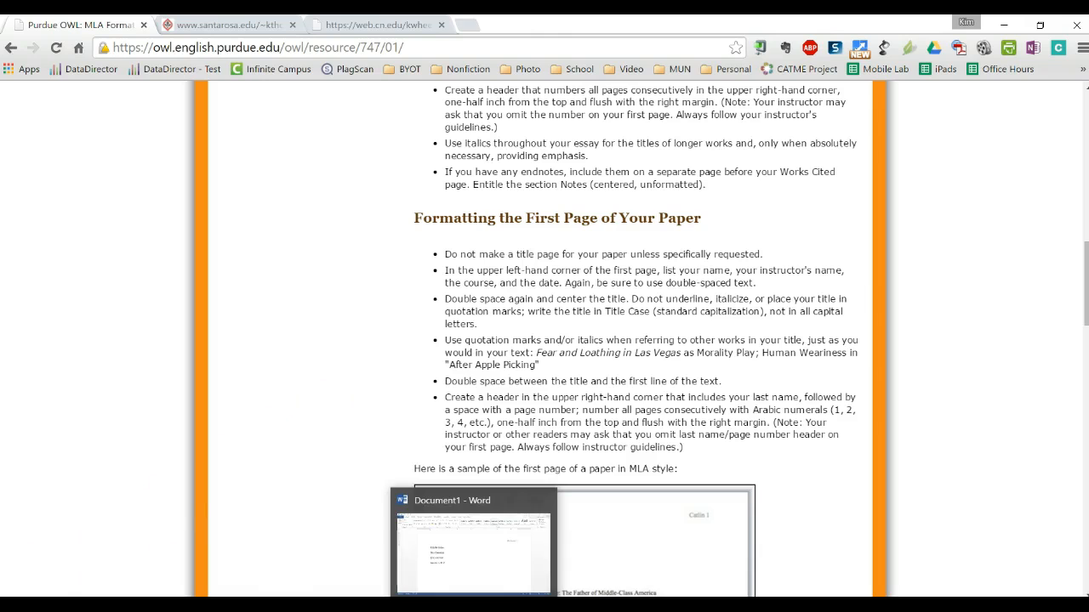
- Back in Word, add a new centred line below the date October 1, 2015
left_click(473, 605)
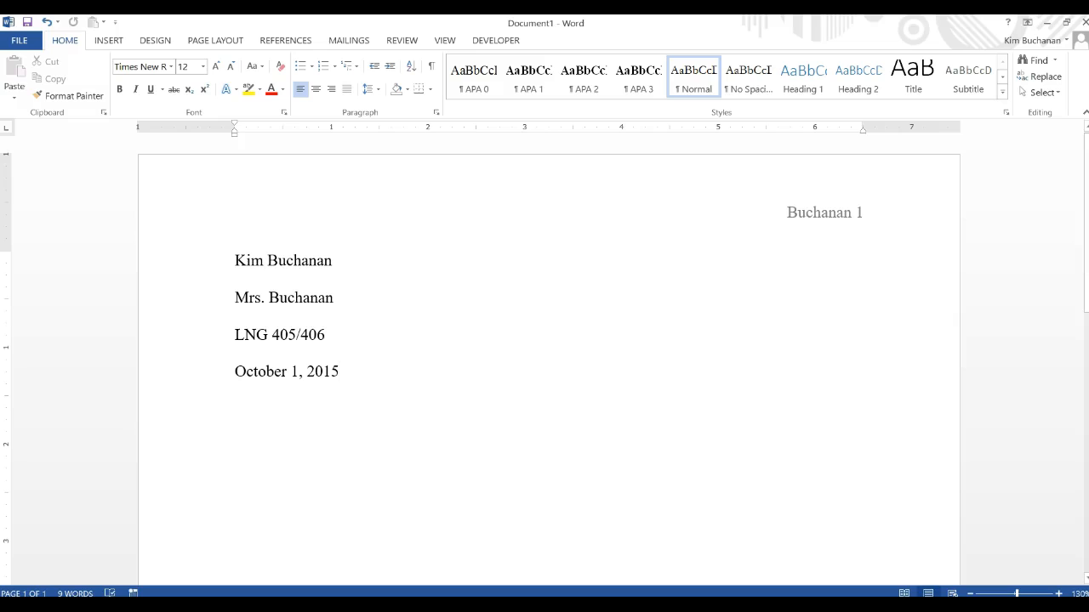
key("Return")
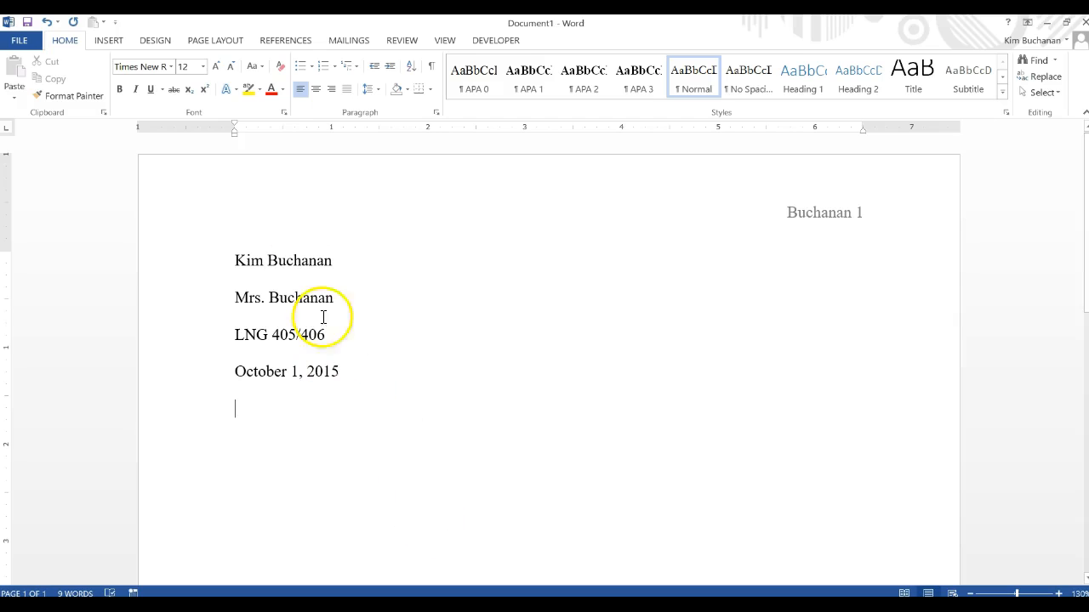
left_click(315, 90)
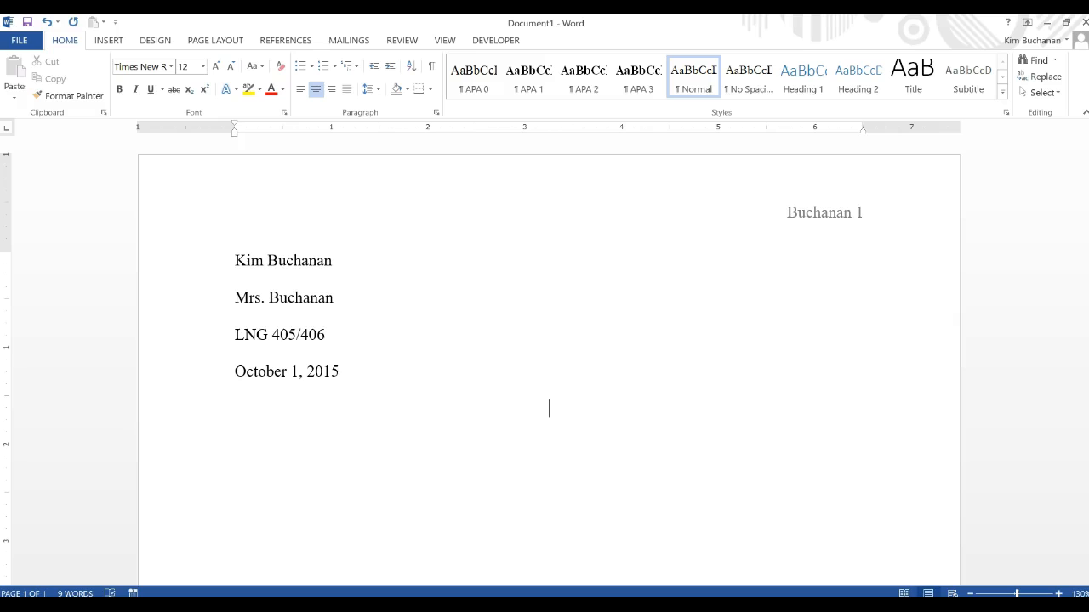
- Type the centred title 'Type of Assignment: Title of Text(s)' below the date
type("Type o")
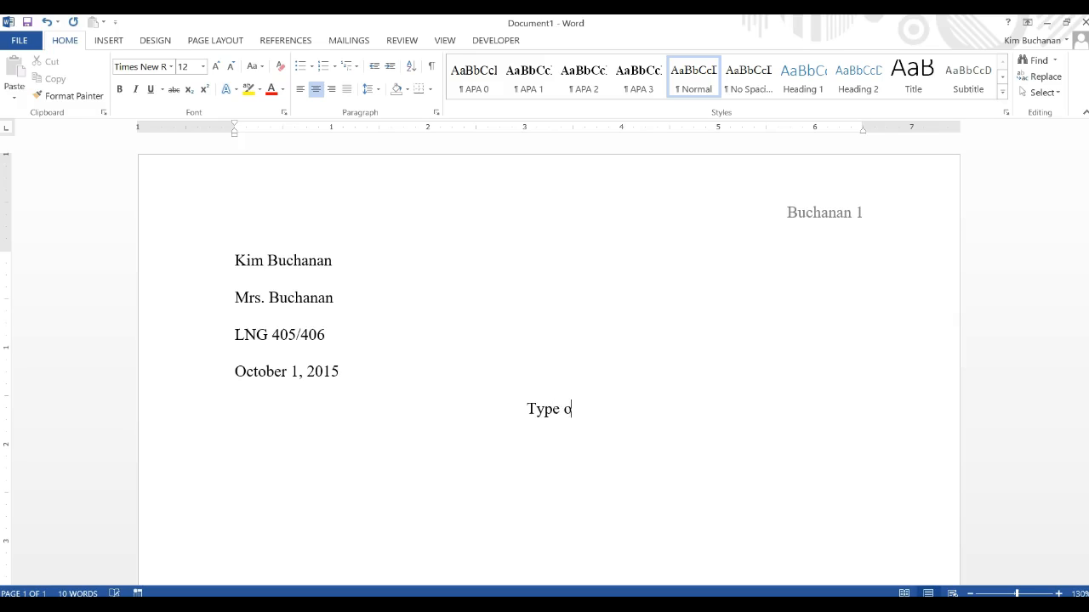
type("f Assignment")
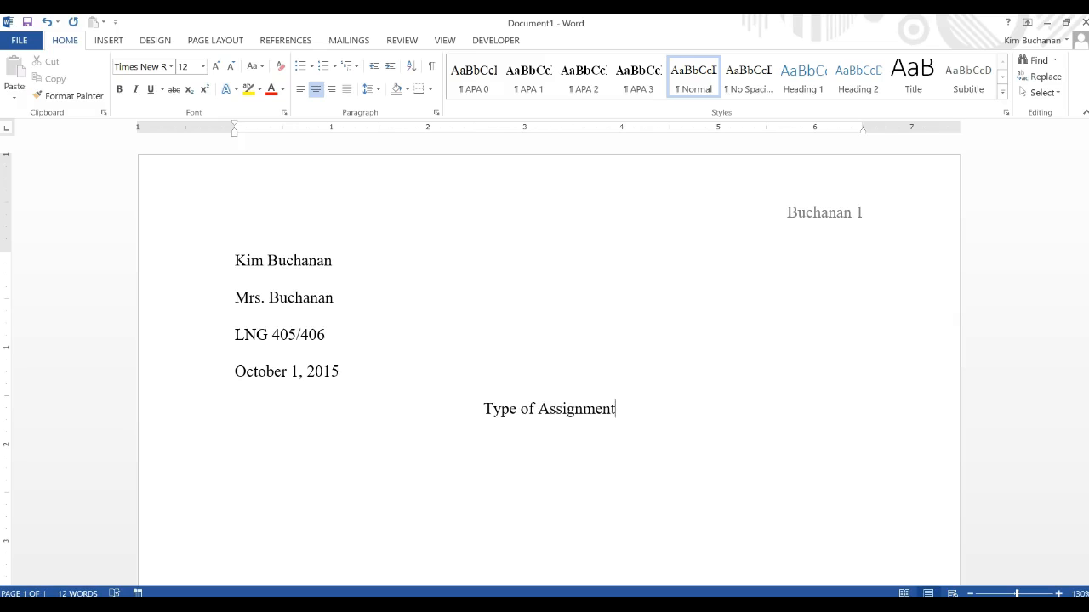
type(":")
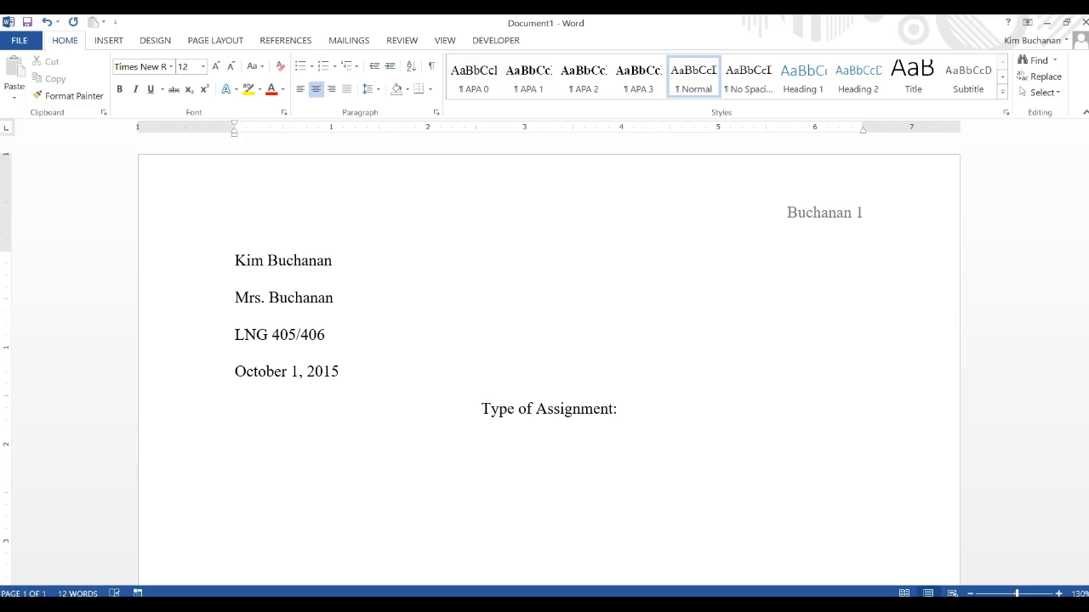
type("Title of Text(s)")
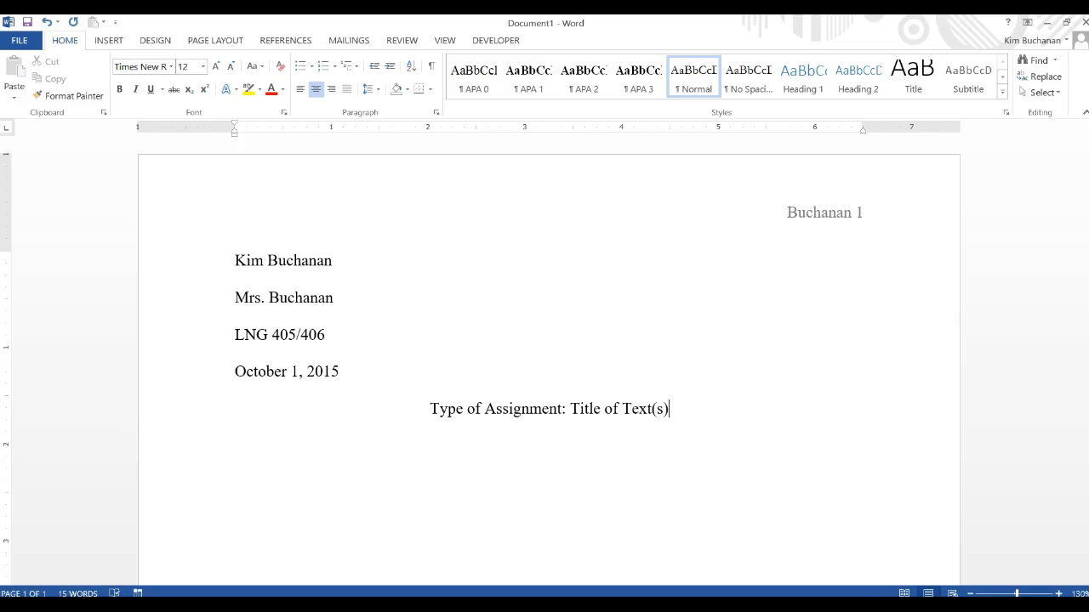
left_click(505, 467)
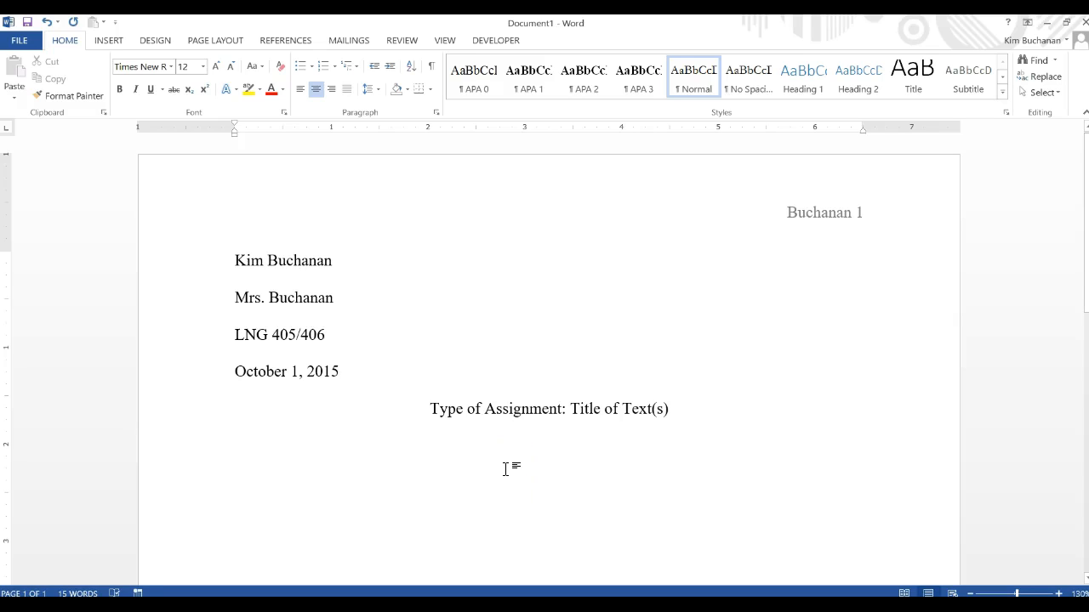
- Highlight 'Type of Assignment' and then 'Title of Text(s)' to explain each title part
left_click_drag(431, 409, 547, 421)
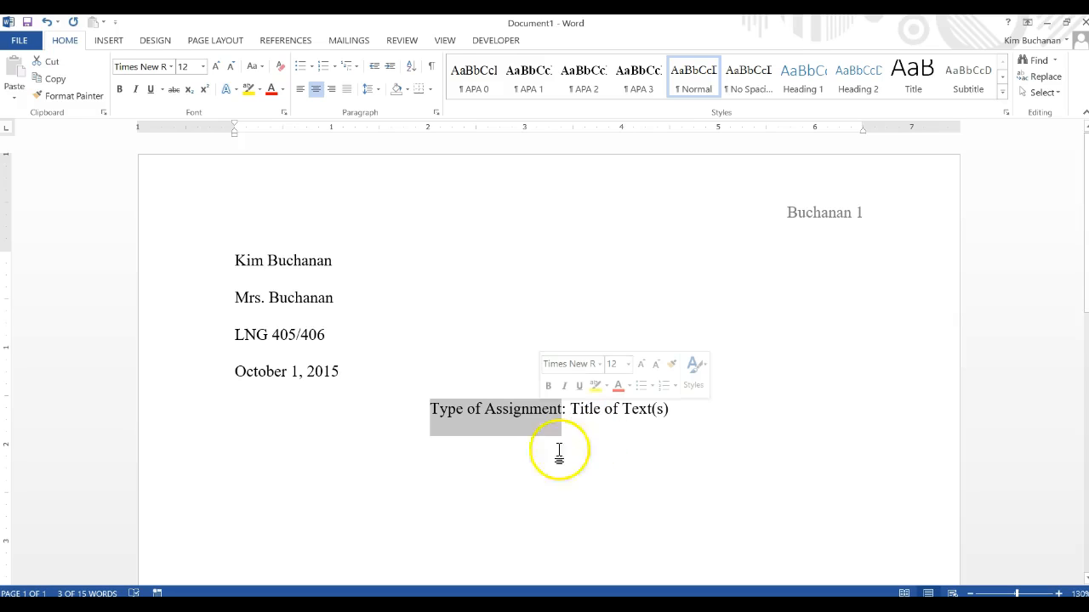
left_click(571, 409)
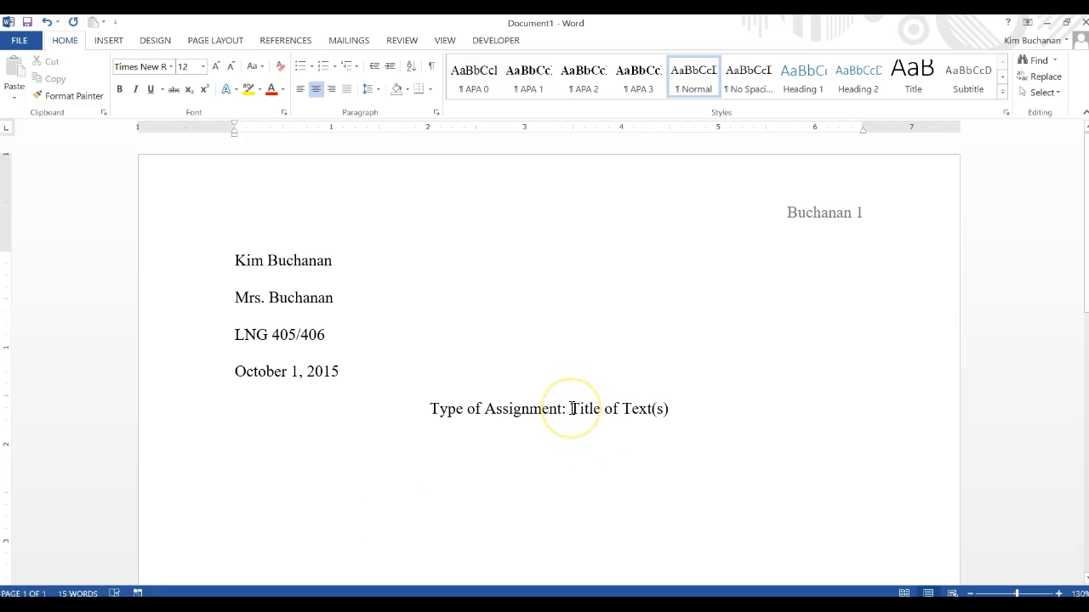
left_click_drag(572, 409, 668, 407)
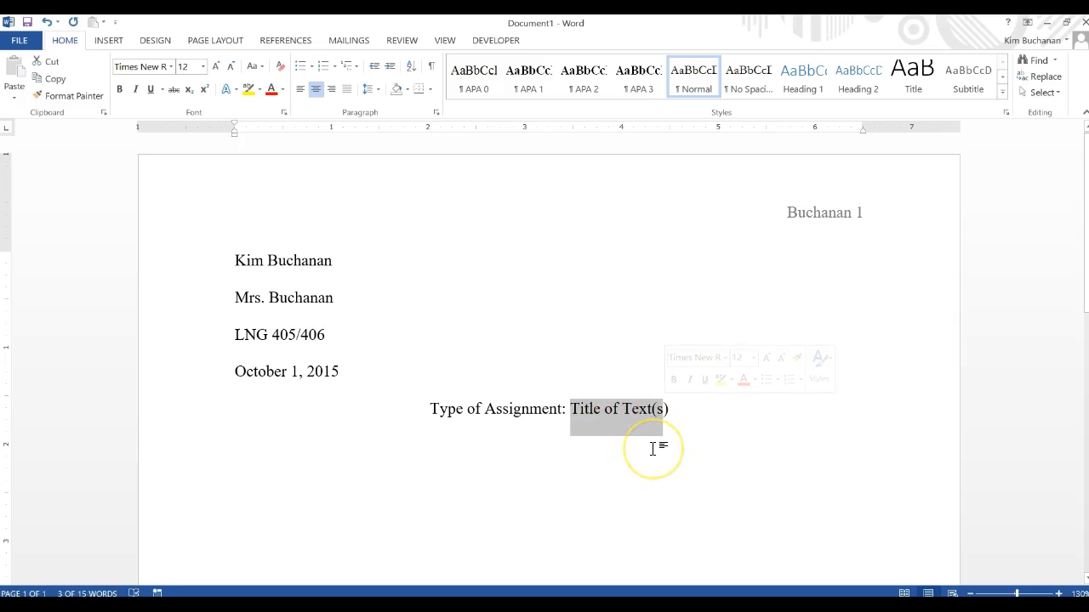
left_click(681, 426)
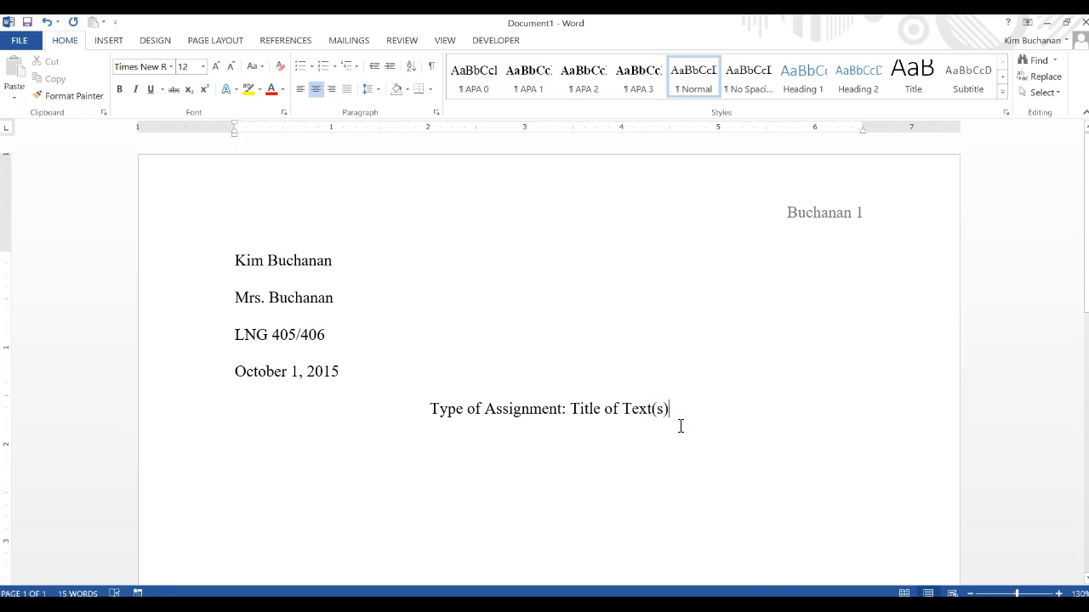
- Show the Punctuating_Titles_chart.pdf in Chrome
left_click(745, 605)
left_click(347, 25)
left_click(717, 274)
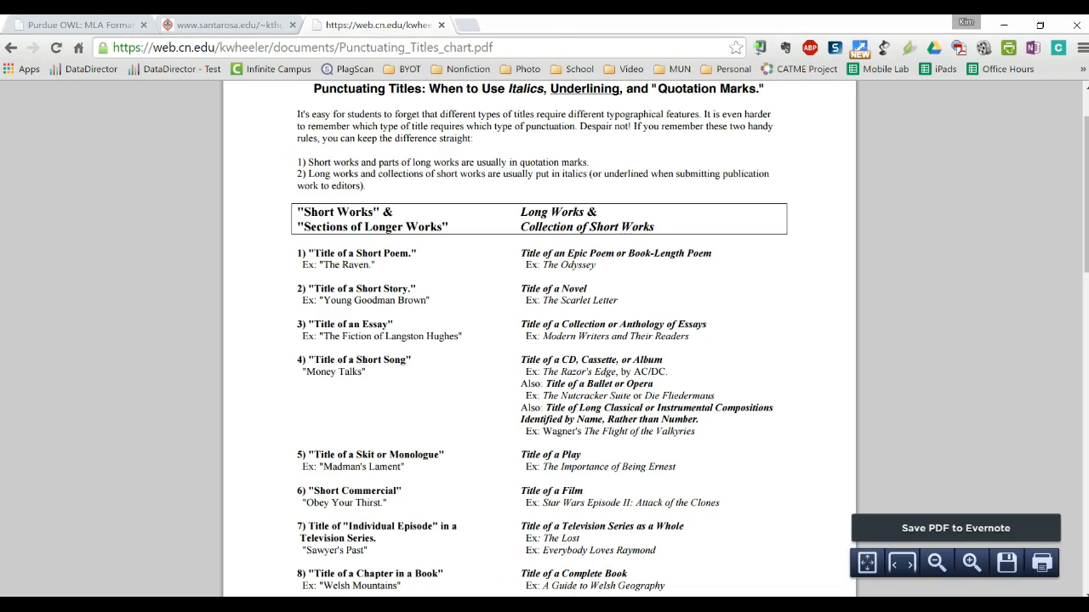
- Return to Word and start an empty line beneath the title
key("alt+Tab")
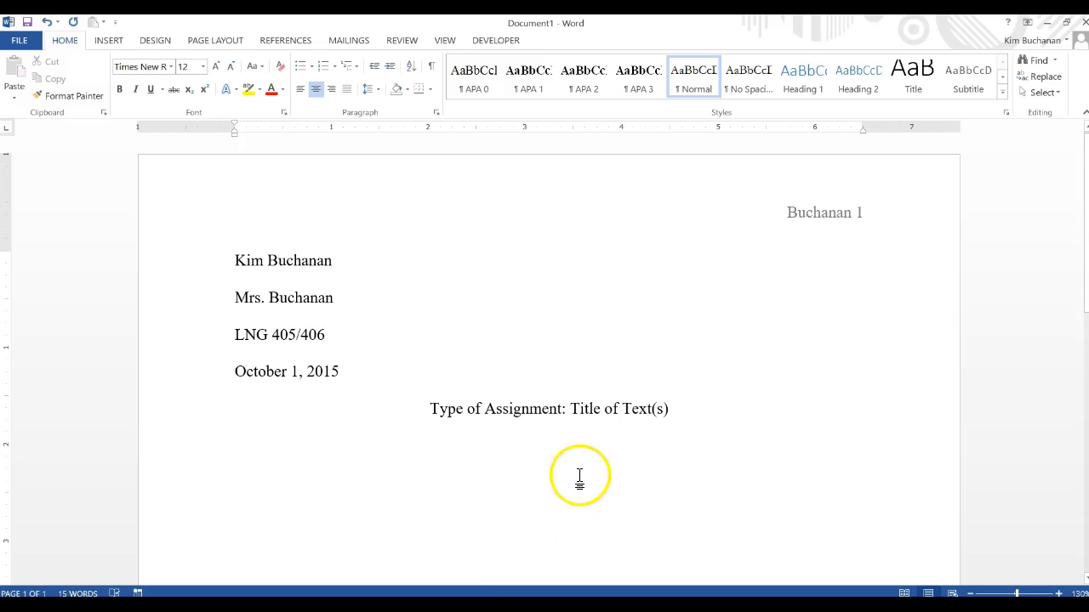
key("Return")
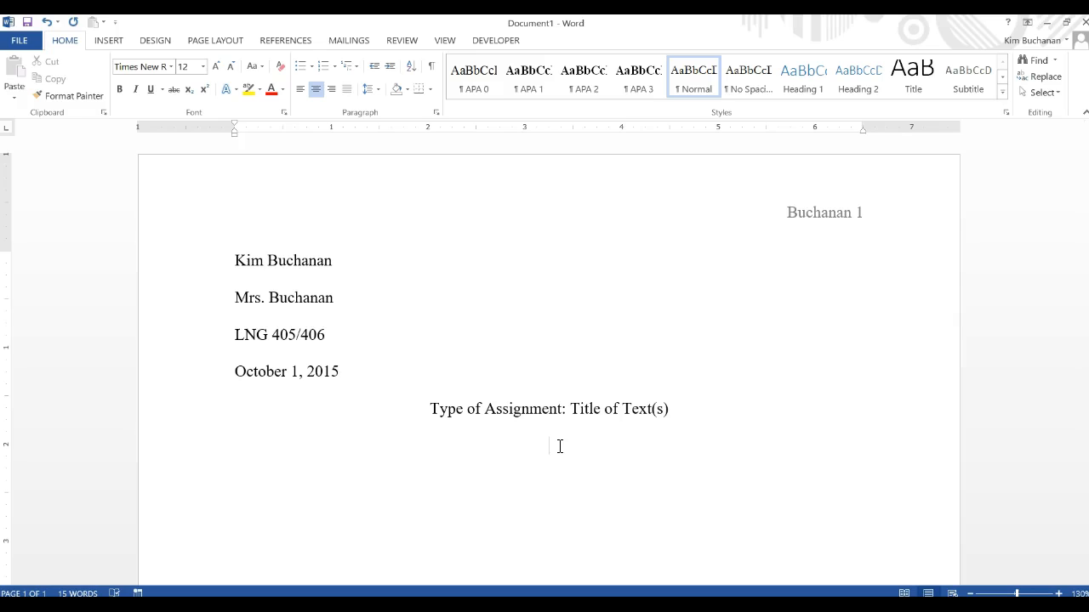
- Add a left-aligned, tab-indented line reading 'Start typing your response.'
left_click(300, 89)
key("Tab")
type("Start typing your response.")
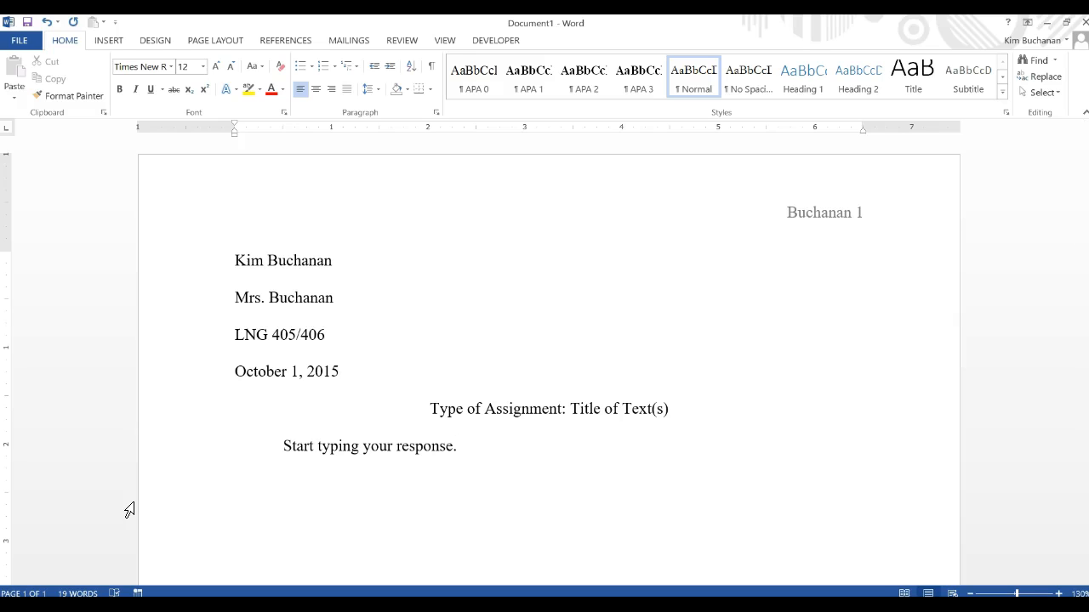
left_click(19, 43)
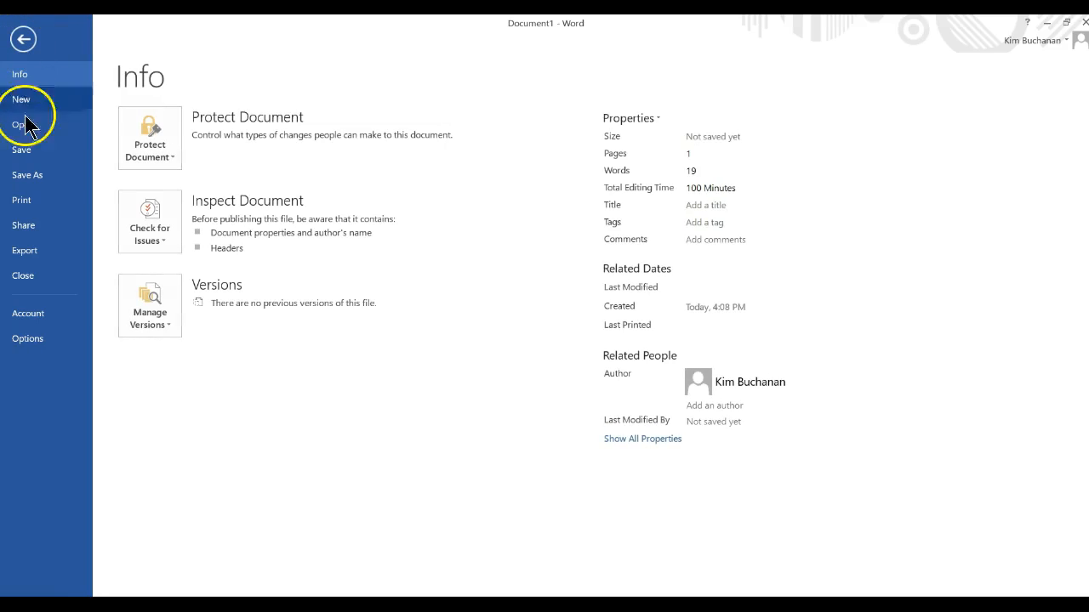
- Save the document to the Desktop as a .docx named 'debate-' plus the student's initial and surname
left_click(34, 179)
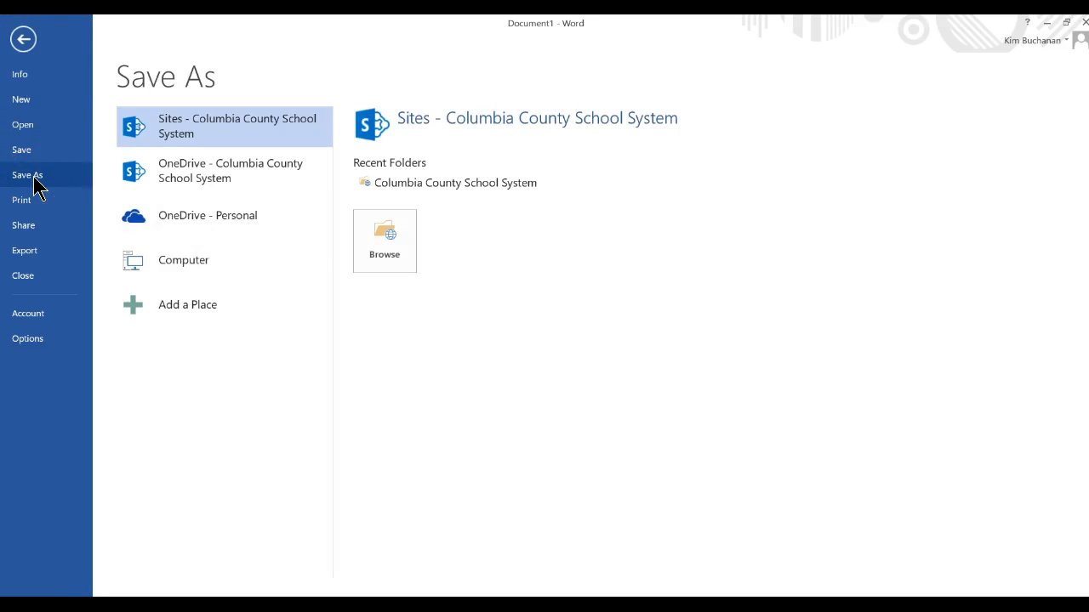
left_click(158, 267)
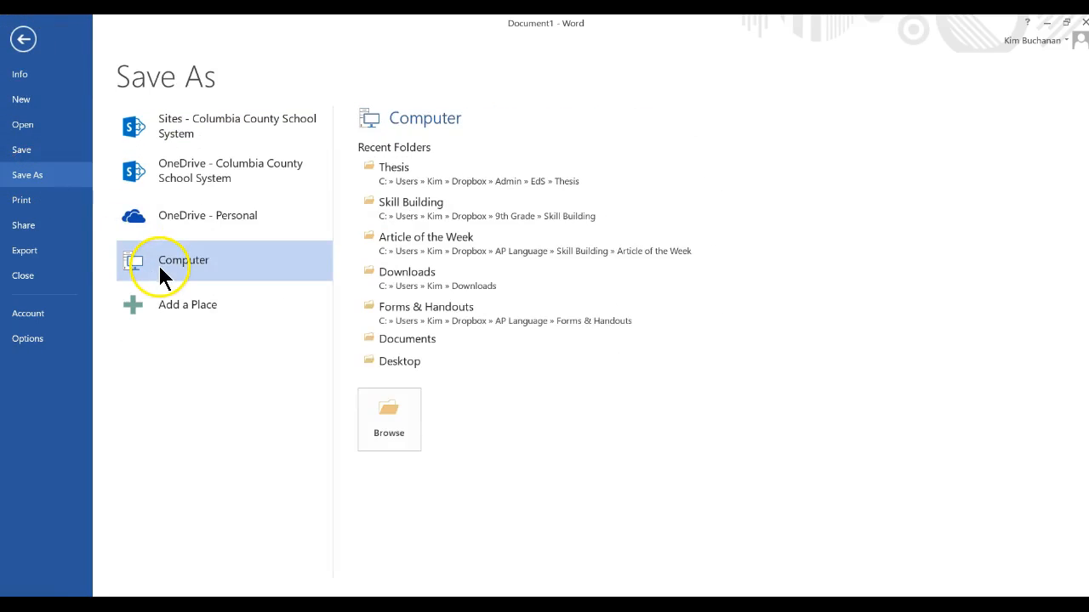
left_click(375, 364)
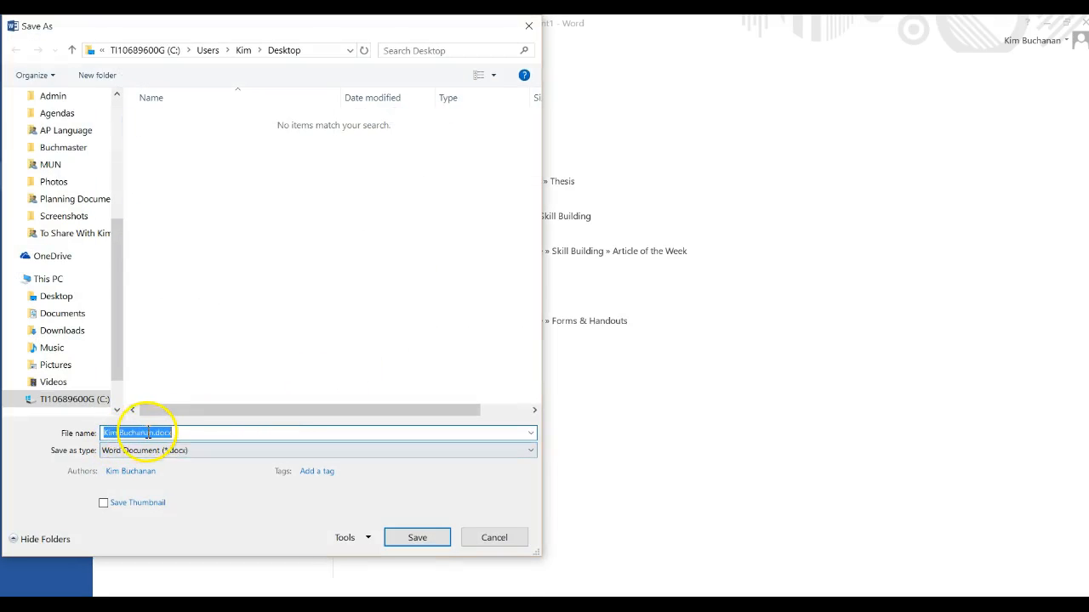
left_click_drag(154, 432, 96, 441)
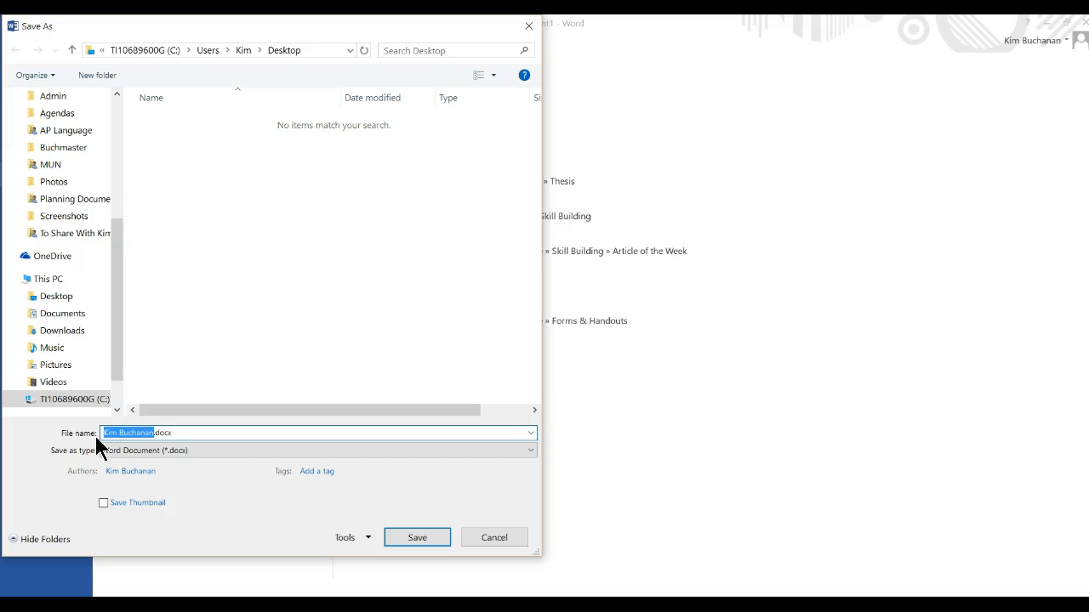
type("assignment")
key("BackSpace")
key("BackSpace")
key("BackSpace")
key("BackSpace")
key("BackSpace")
key("BackSpace")
key("BackSpace")
key("BackSpace")
key("BackSpace")
key("BackSpace")
type("debate-k.bcchanan")
left_click(415, 536)
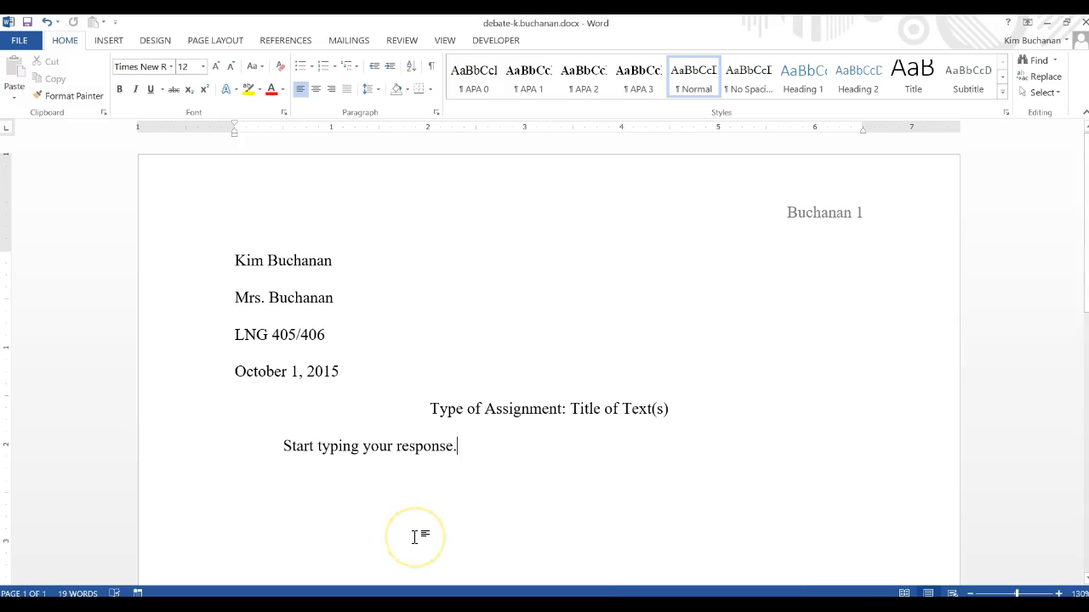
left_click(474, 449)
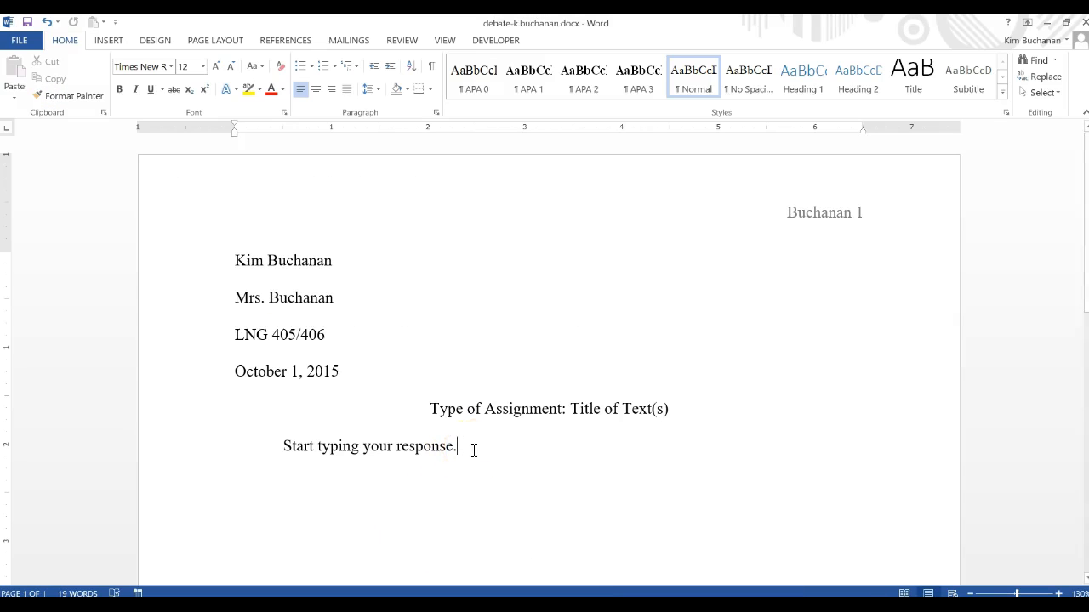